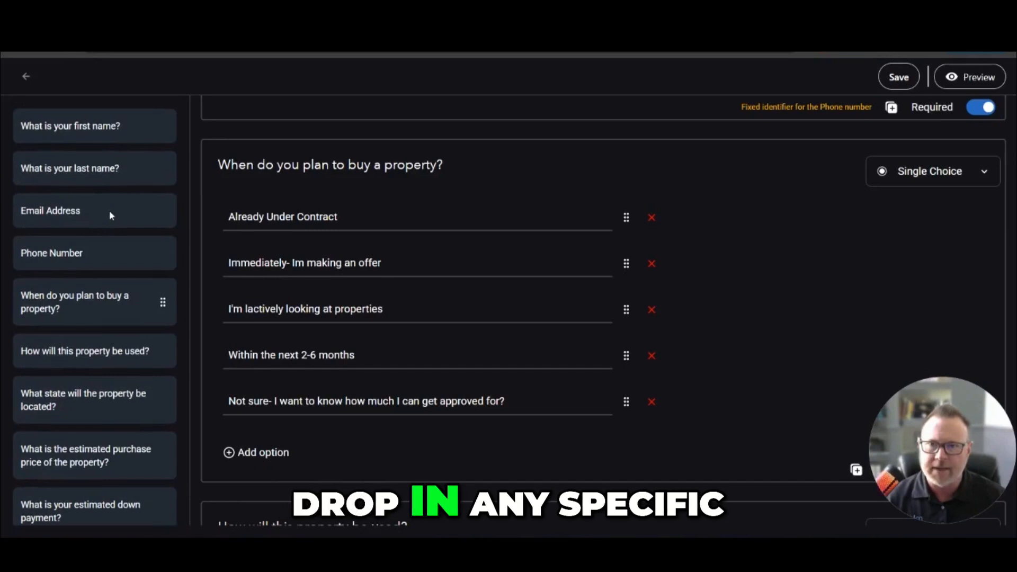
# - Check the questions of the Purchase Lead Form, save the form and return to the lead forms list
pyautogui.scroll(-3, 738, 315)
pyautogui.scroll(7, 739, 316)
pyautogui.scroll(6, 739, 316)
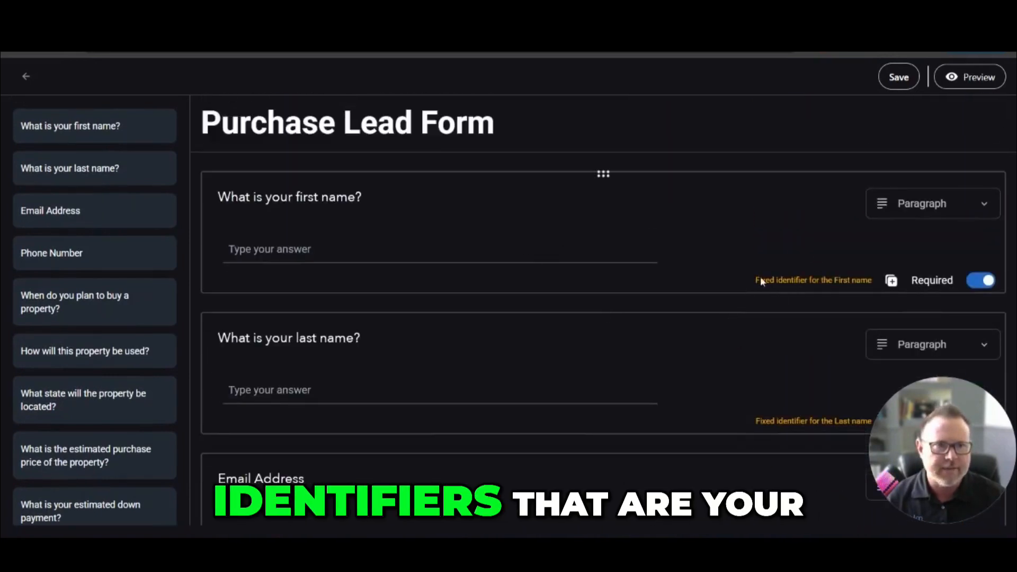
pyautogui.scroll(-6, 495, 285)
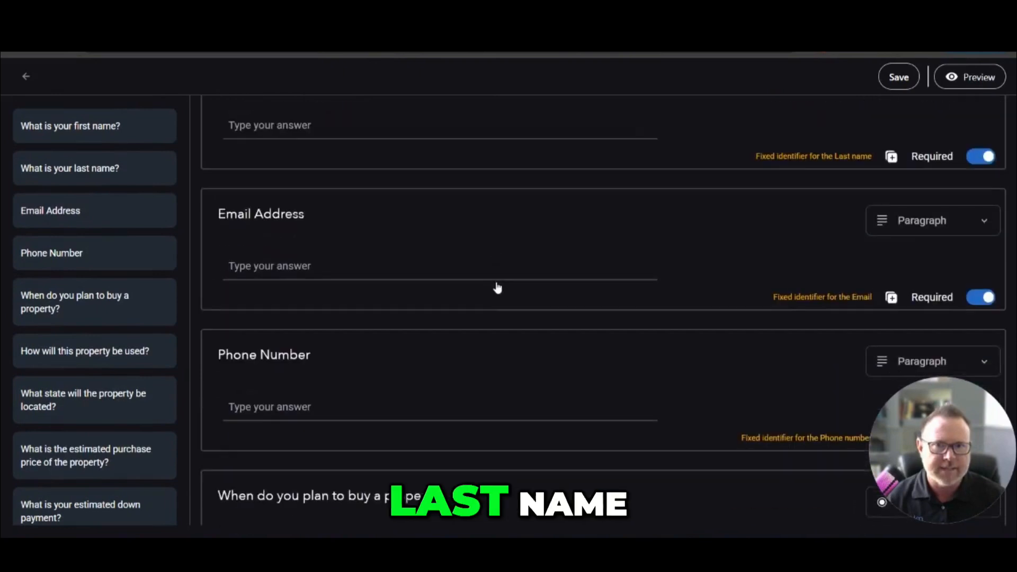
pyautogui.scroll(-10, 683, 275)
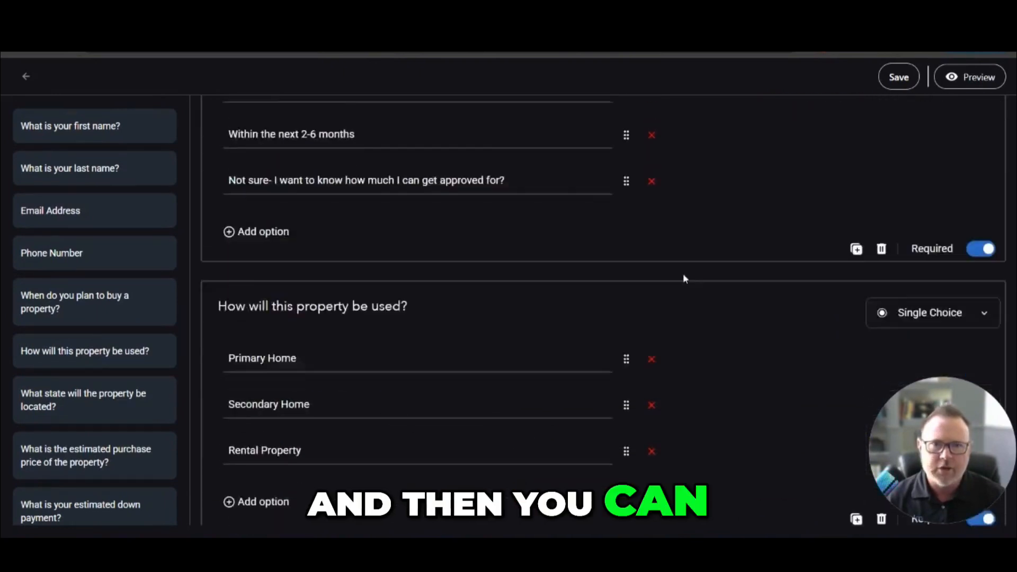
pyautogui.scroll(16, 699, 270)
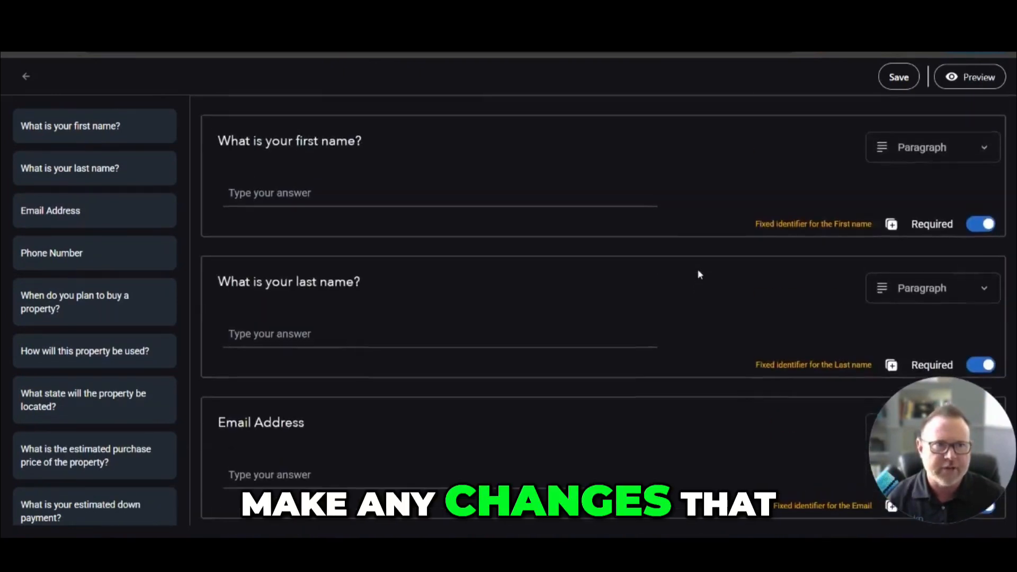
pyautogui.click(899, 77)
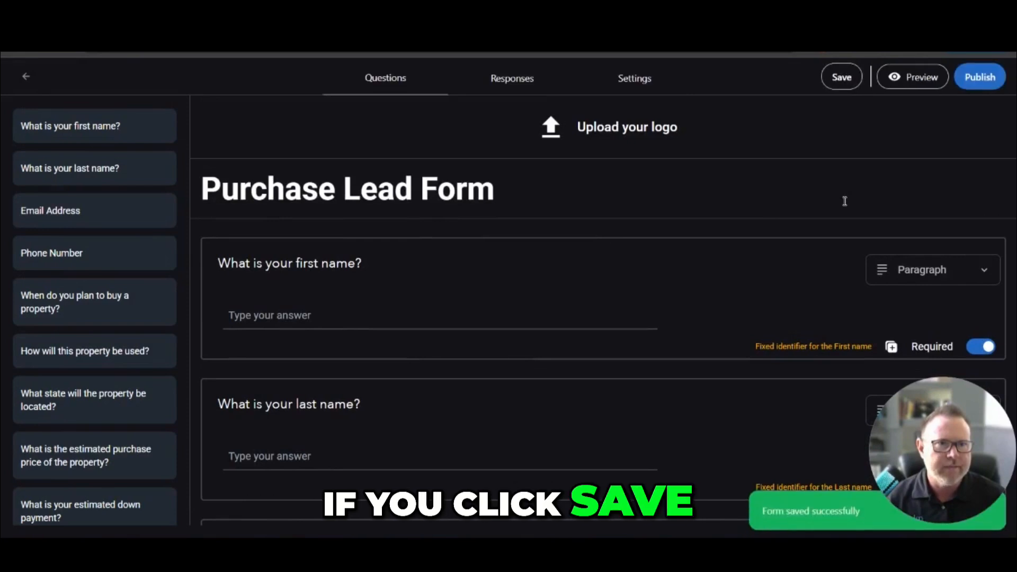
pyautogui.click(34, 78)
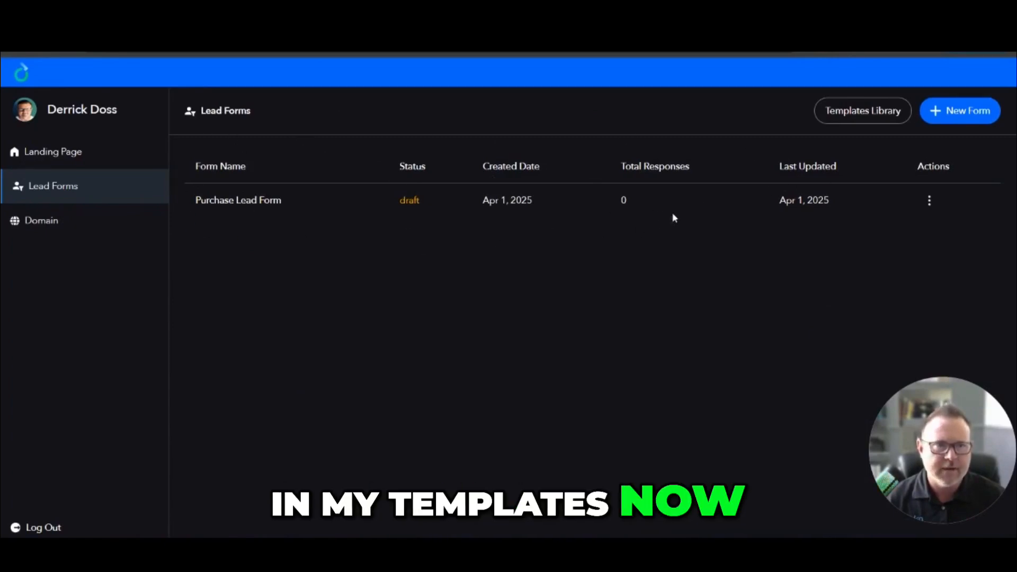
# - Publish the Purchase Lead Form and download its QR code
pyautogui.click(930, 203)
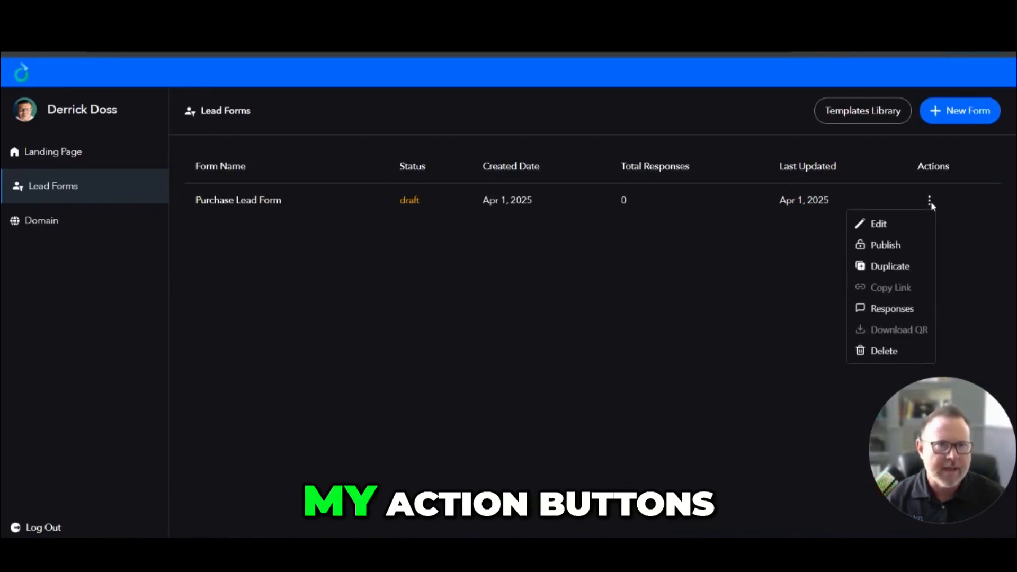
pyautogui.click(890, 246)
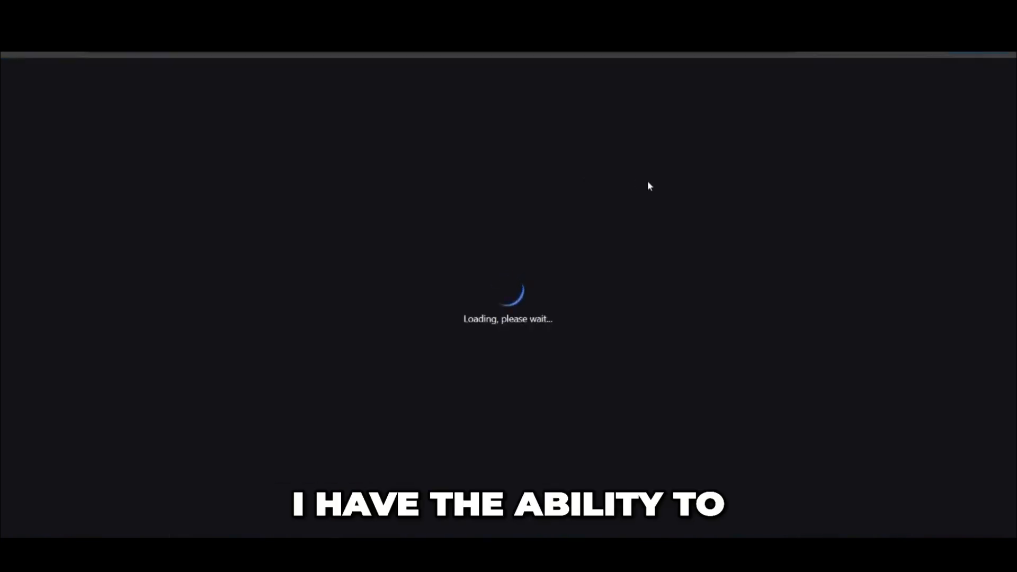
pyautogui.click(933, 202)
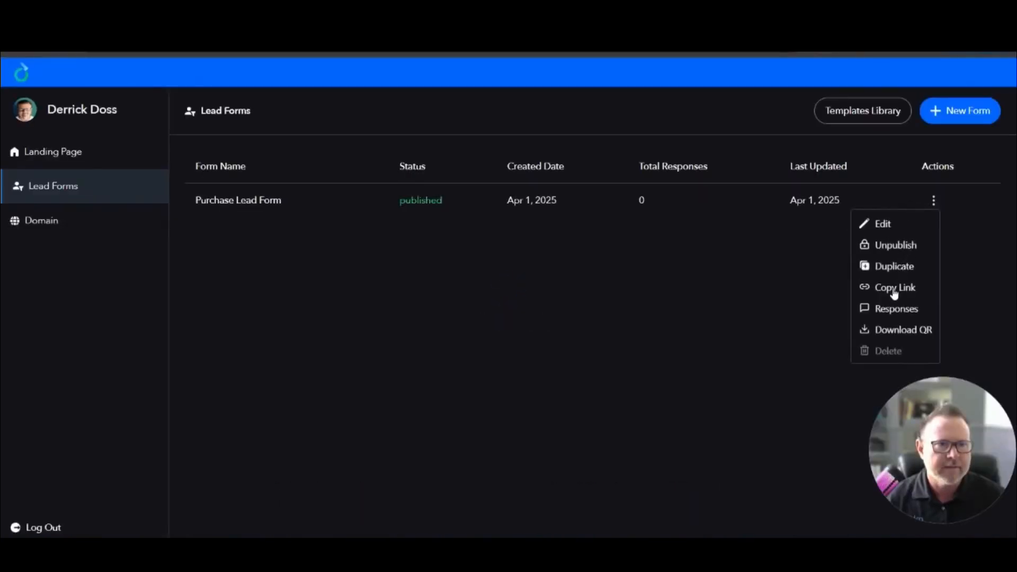
pyautogui.click(893, 329)
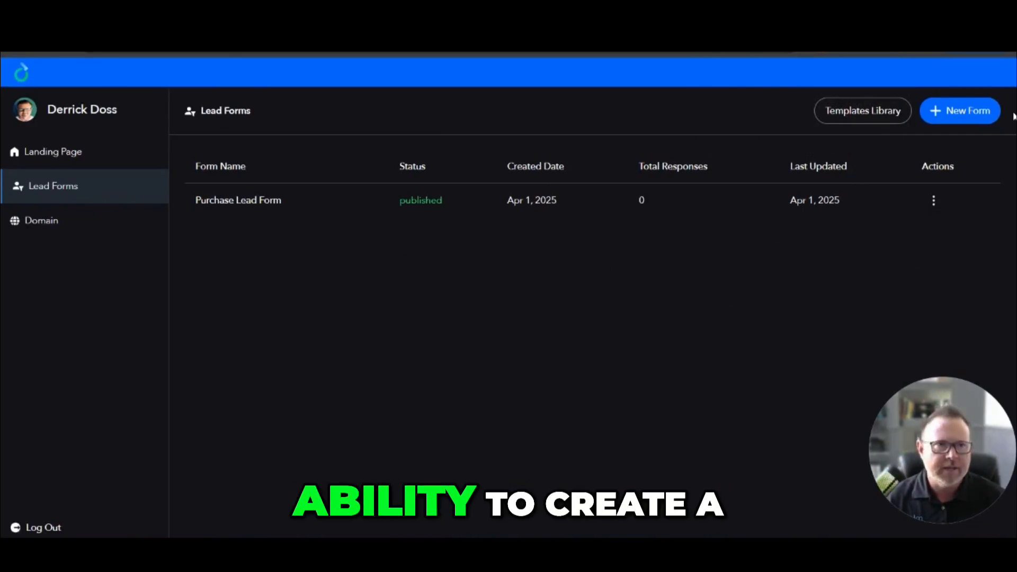
# - Create a new lead form from scratch and add the question "Did you come with a realtor today?" after the phone number
pyautogui.click(956, 115)
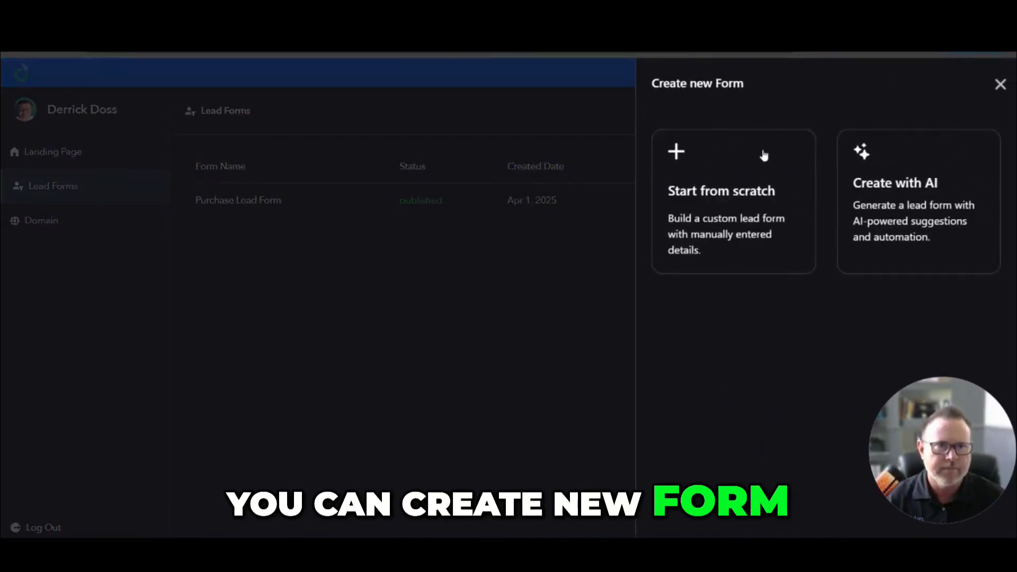
pyautogui.click(729, 217)
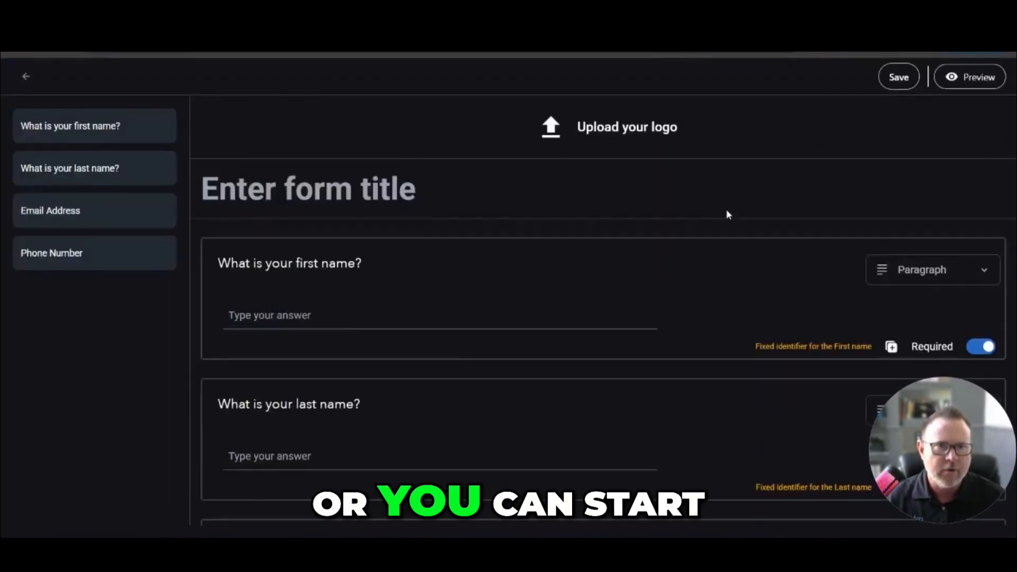
pyautogui.scroll(-5, 613, 197)
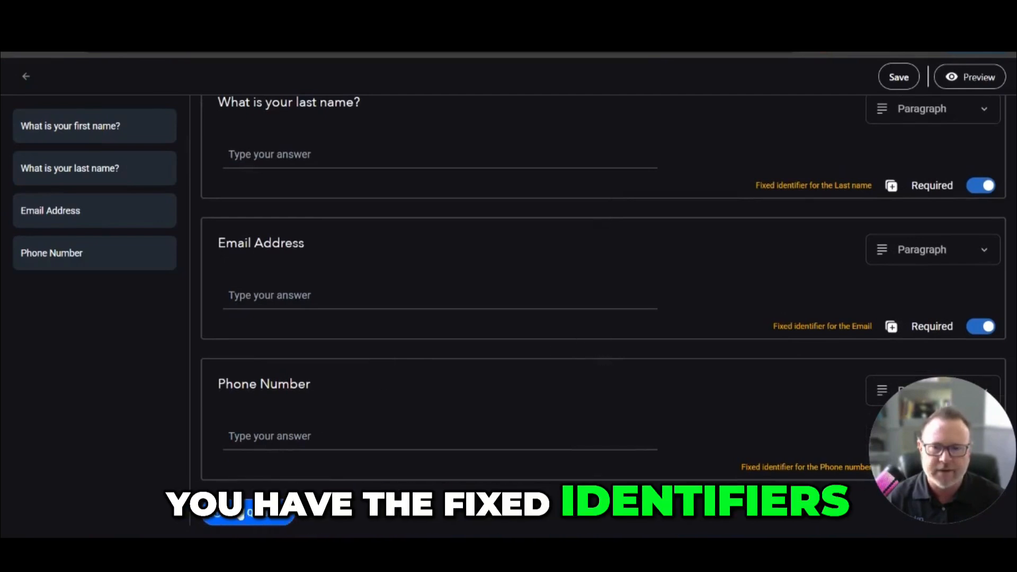
pyautogui.click(242, 513)
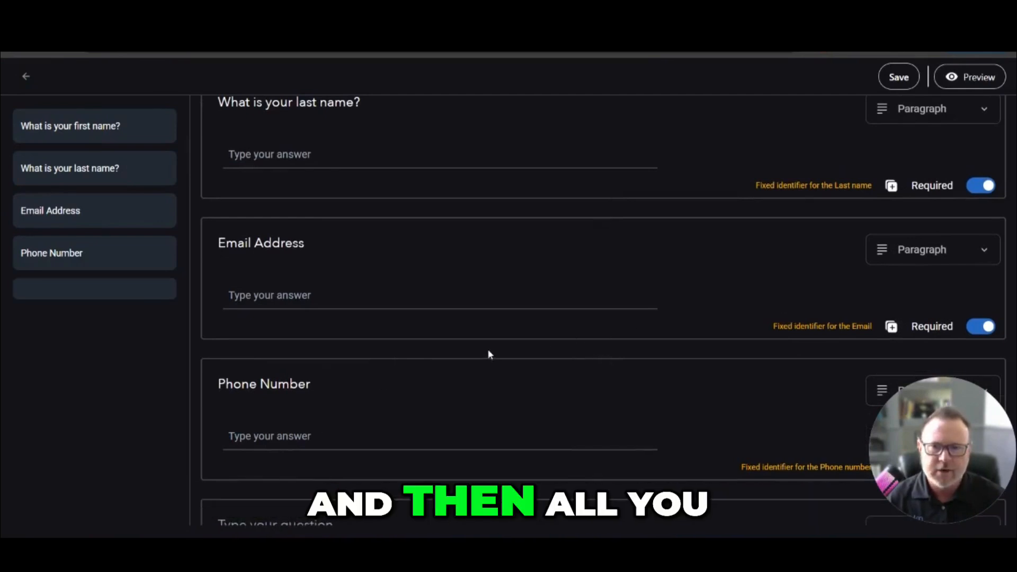
pyautogui.click(310, 384)
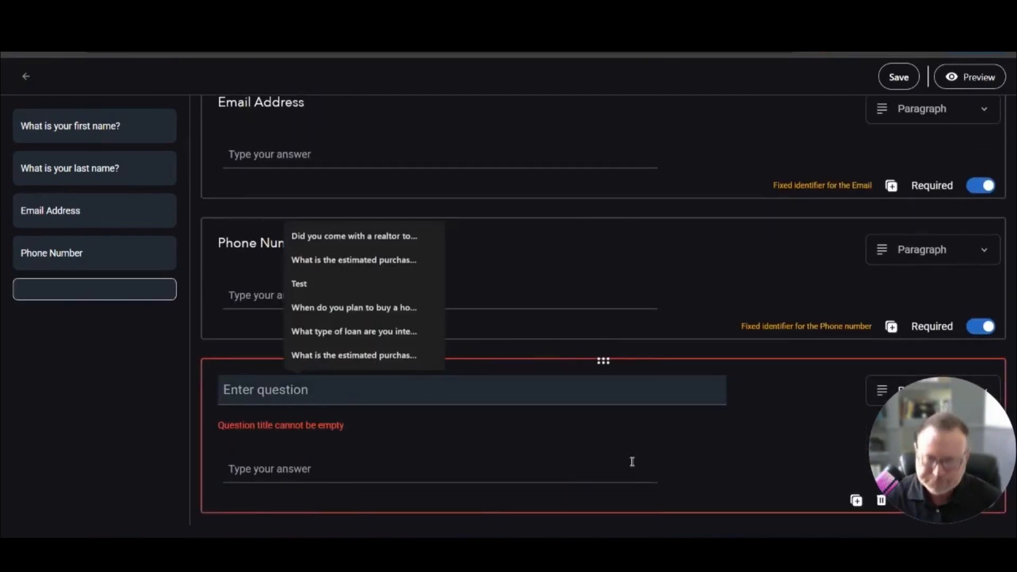
pyautogui.click(354, 236)
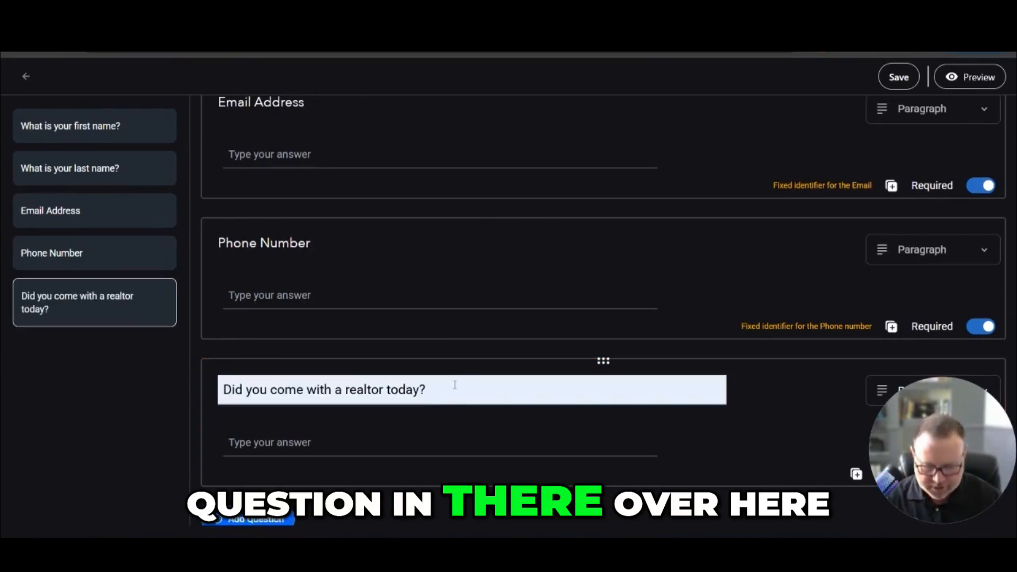
pyautogui.click(454, 385)
pyautogui.moveTo(884, 409); pyautogui.dragTo(20, 421)
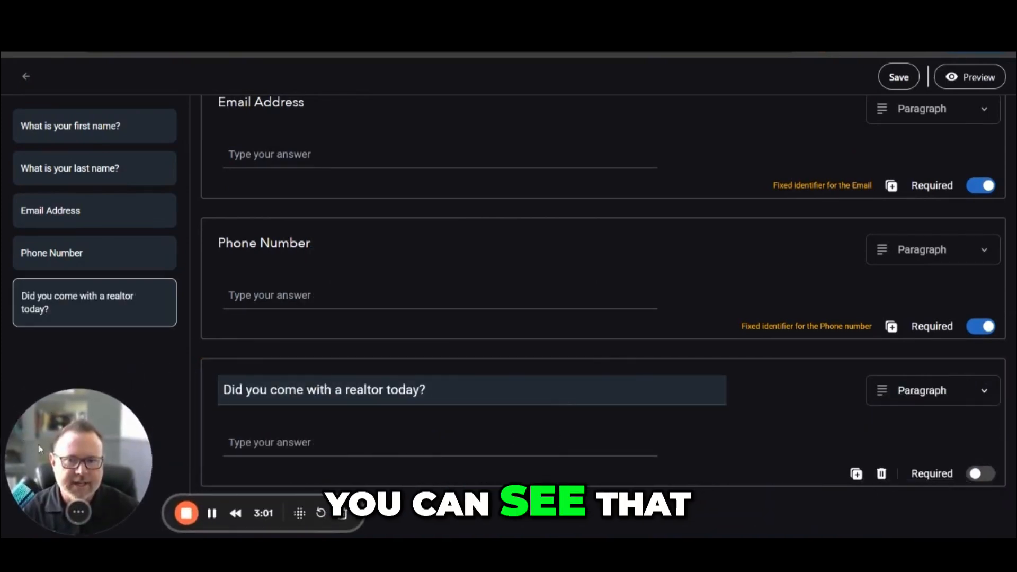
# - Set the realtor question's answer type to Single Choice and give it three option fields
pyautogui.click(984, 392)
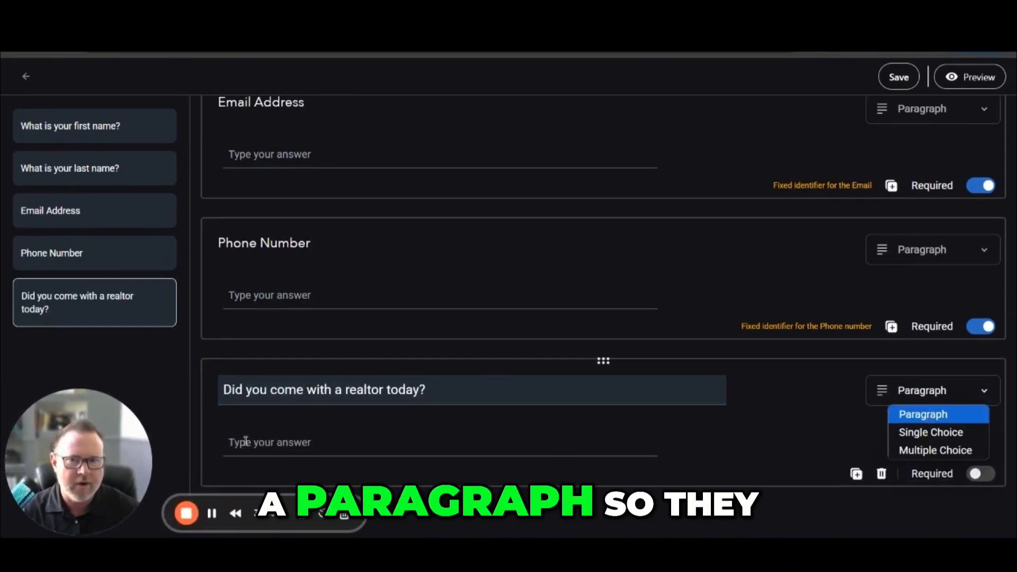
pyautogui.click(931, 435)
pyautogui.scroll(-1, 863, 429)
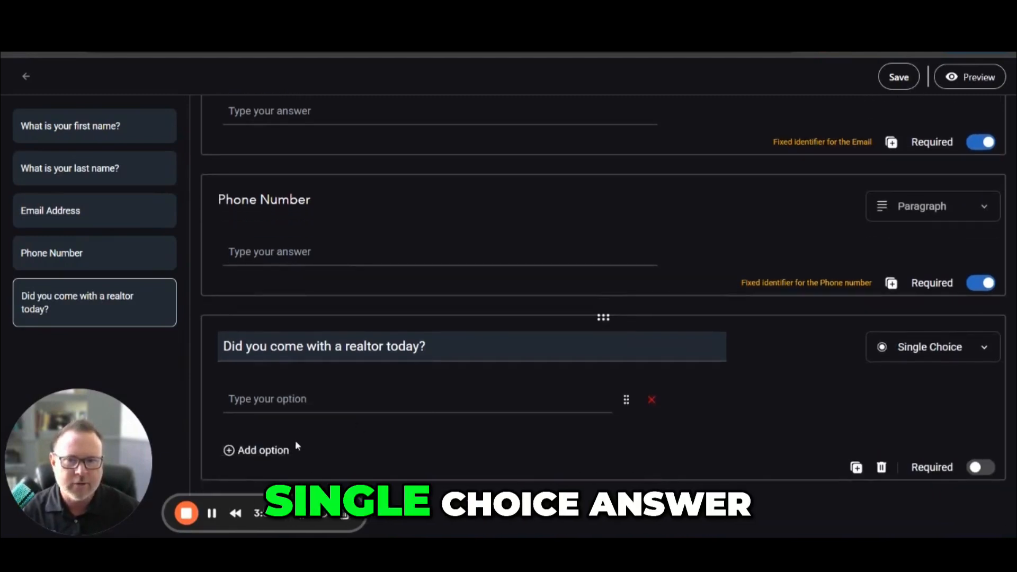
pyautogui.scroll(-1, 272, 449)
pyautogui.click(257, 449)
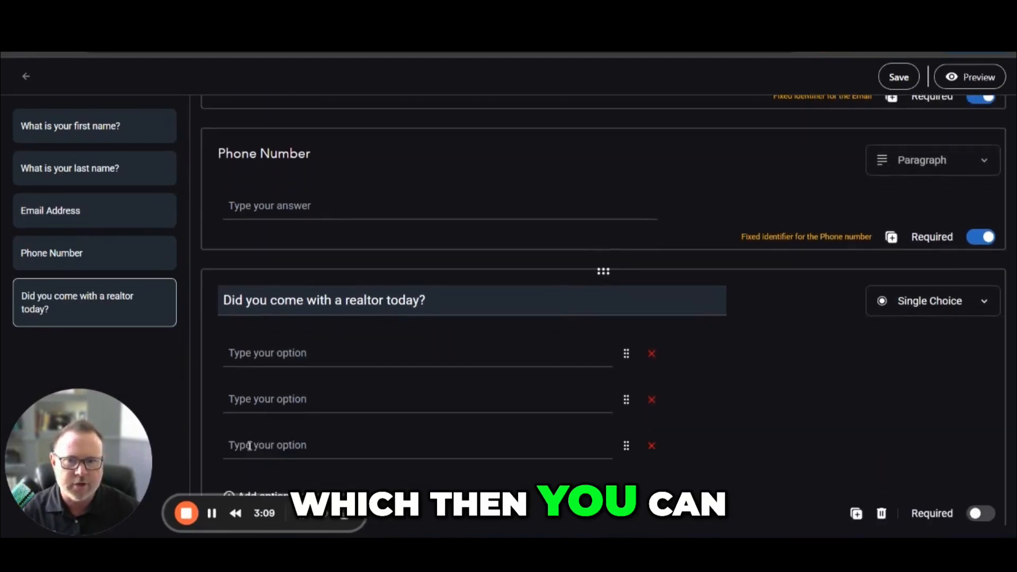
# - Fill the realtor question's options with A, B and B and change its answer type to Multiple Choice
pyautogui.click(313, 350)
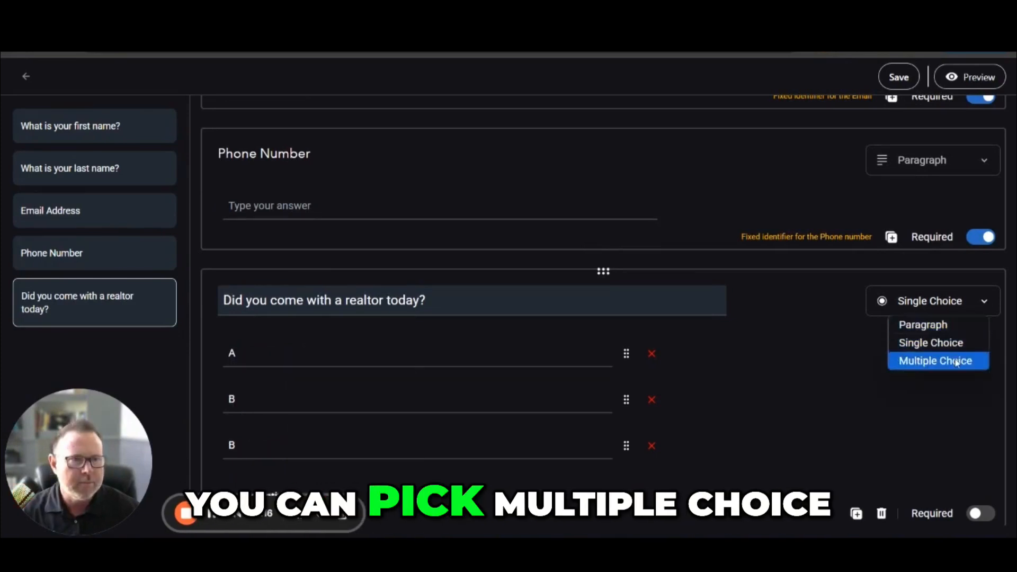
pyautogui.click(935, 358)
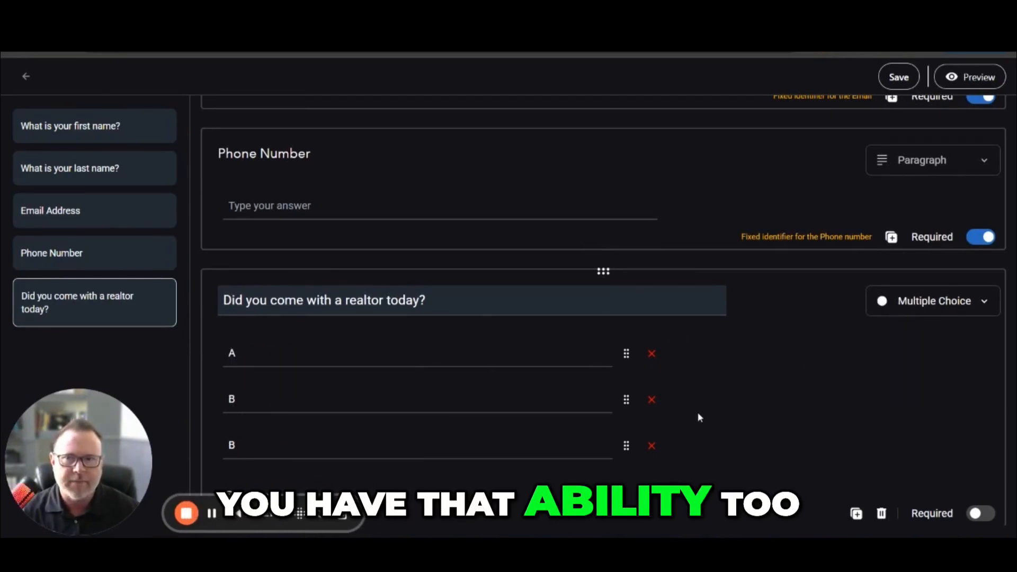
# - Title the form "Test" and upload the mloflo logo for it
pyautogui.scroll(3, 697, 413)
pyautogui.scroll(8, 434, 195)
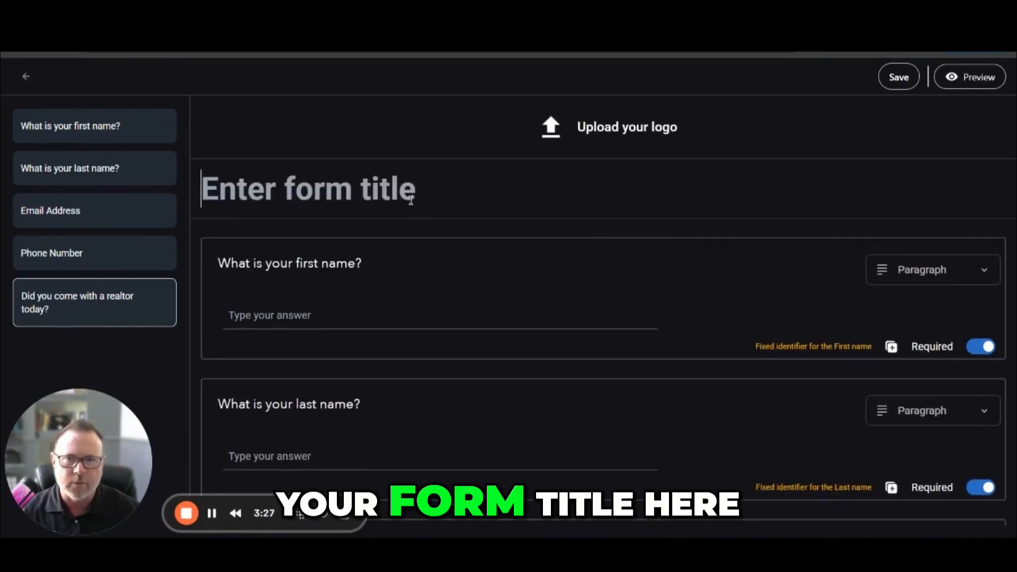
pyautogui.click(386, 192)
pyautogui.write('Test')
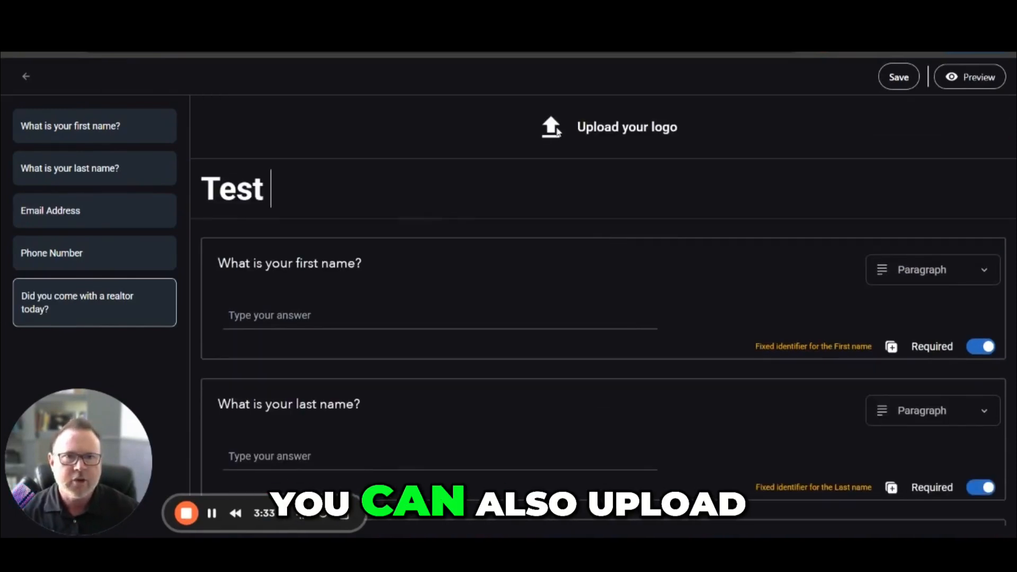
pyautogui.click(619, 130)
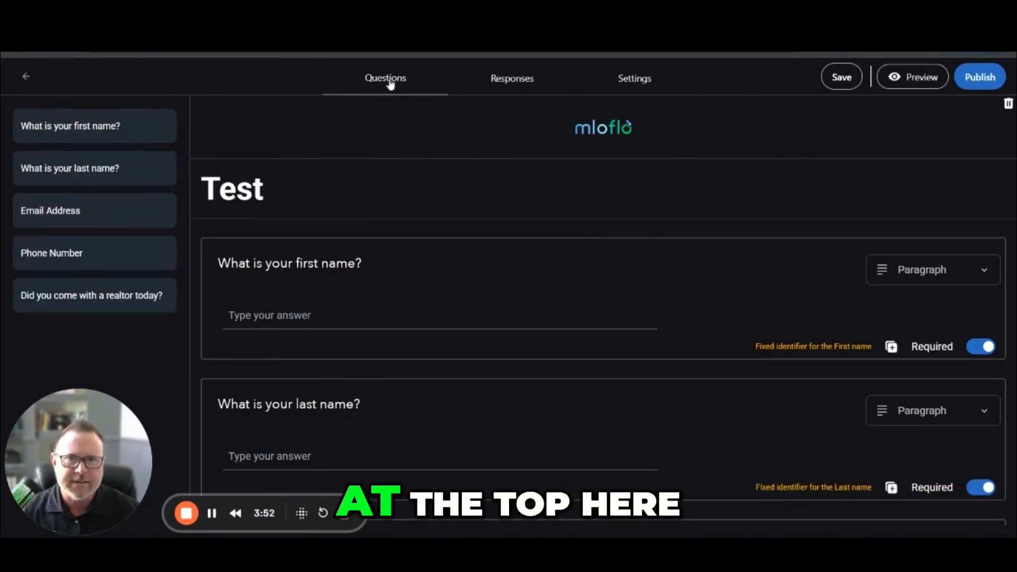
# - In the form's settings, enable email notifications per responses, pushing to mloflo and creating a new lead in the pipeline
pyautogui.click(499, 89)
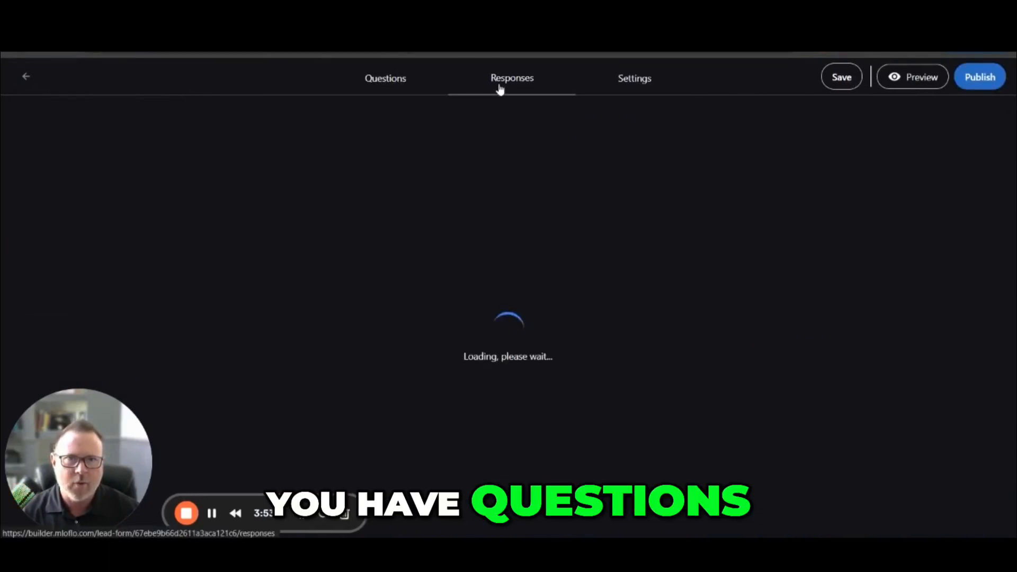
pyautogui.click(629, 86)
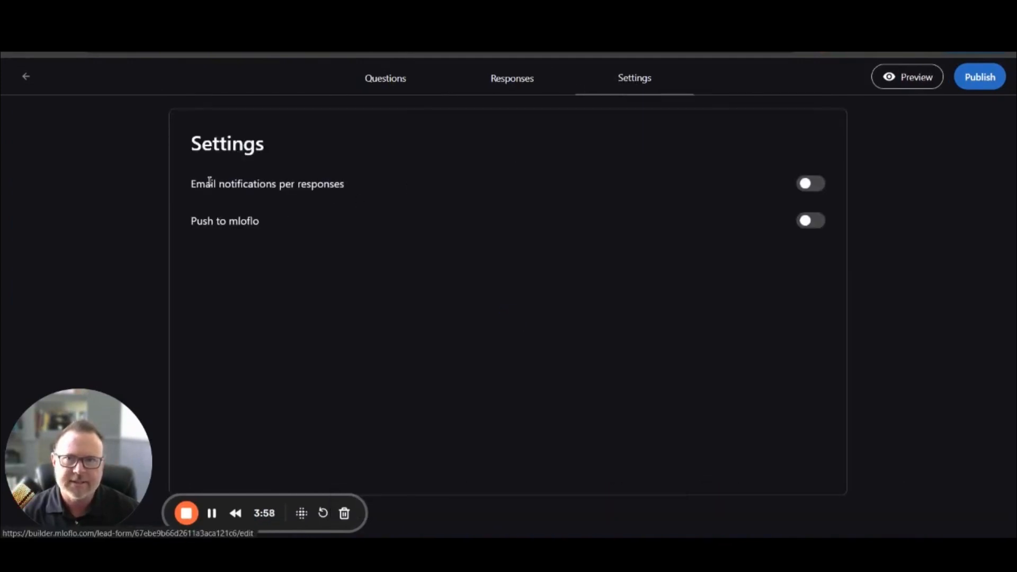
pyautogui.click(807, 185)
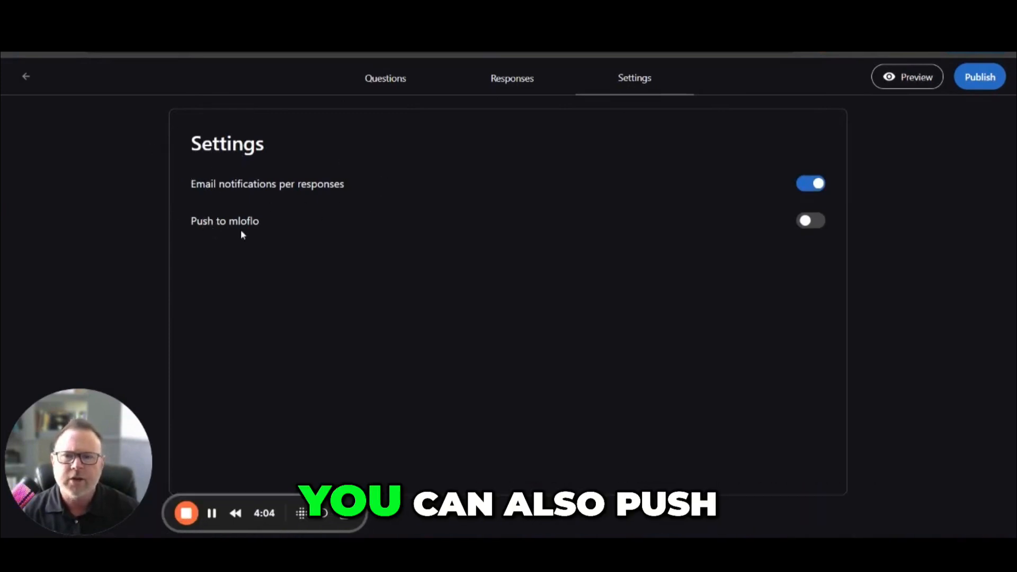
pyautogui.click(810, 221)
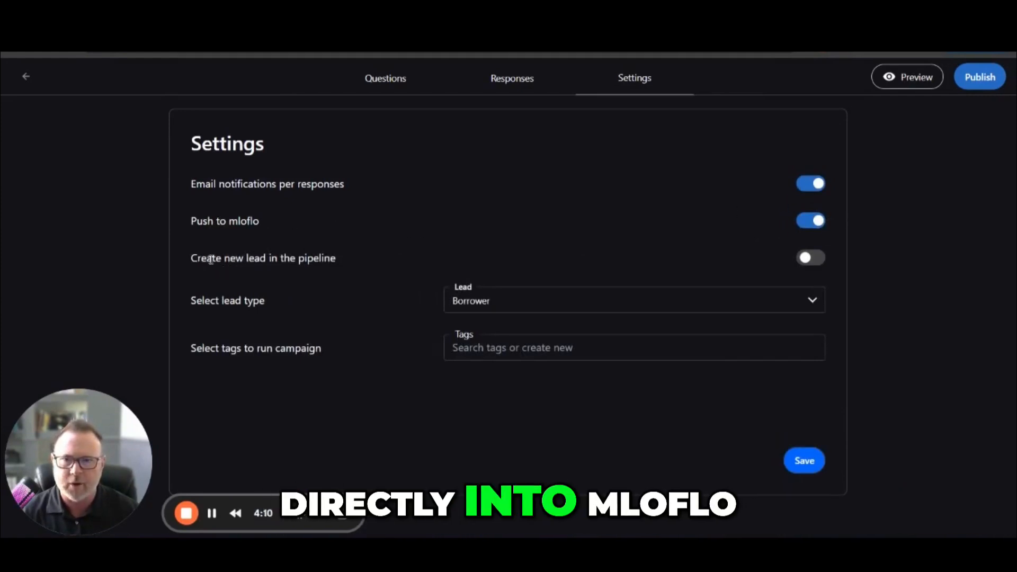
pyautogui.click(816, 258)
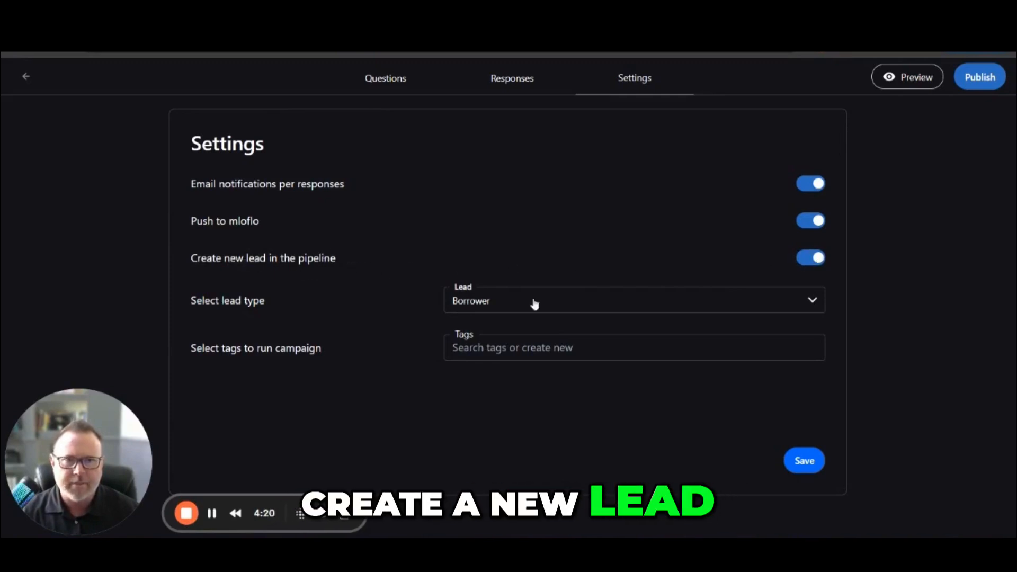
# - Choose Borrower as the lead type and add the existing Purchase tag to run the campaign
pyautogui.click(597, 308)
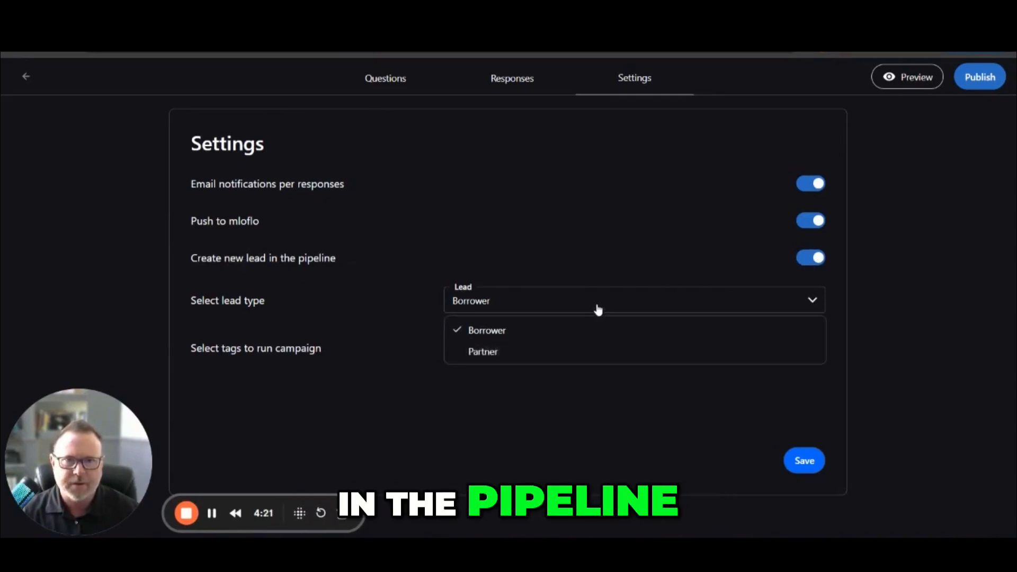
pyautogui.click(543, 324)
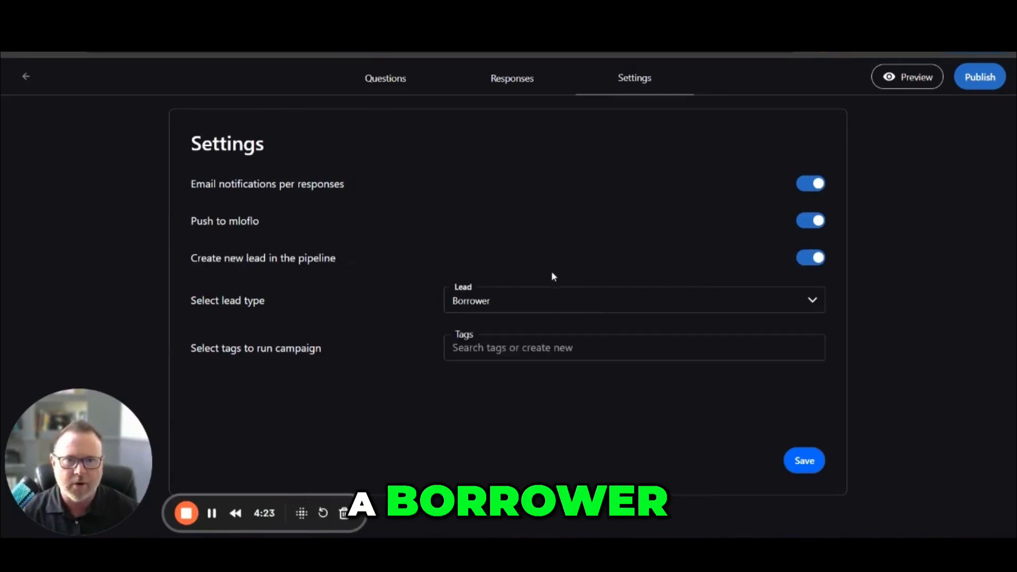
pyautogui.click(519, 350)
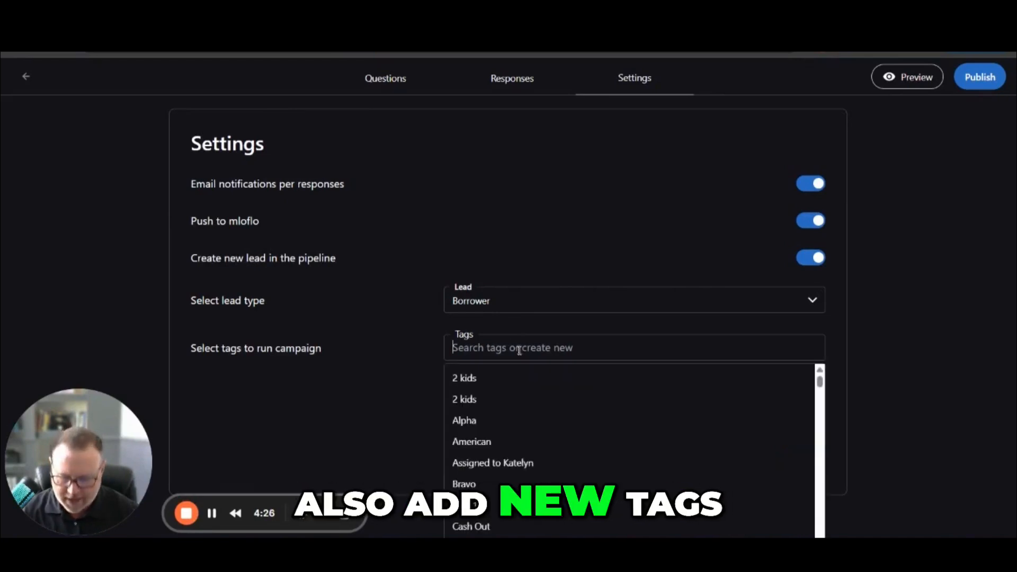
pyautogui.write('Purc')
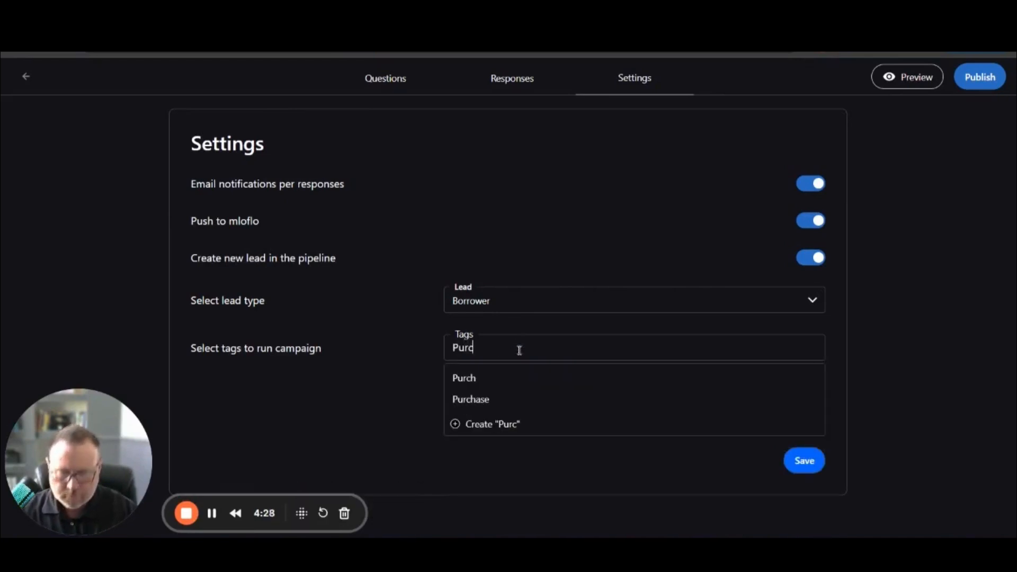
pyautogui.click(470, 399)
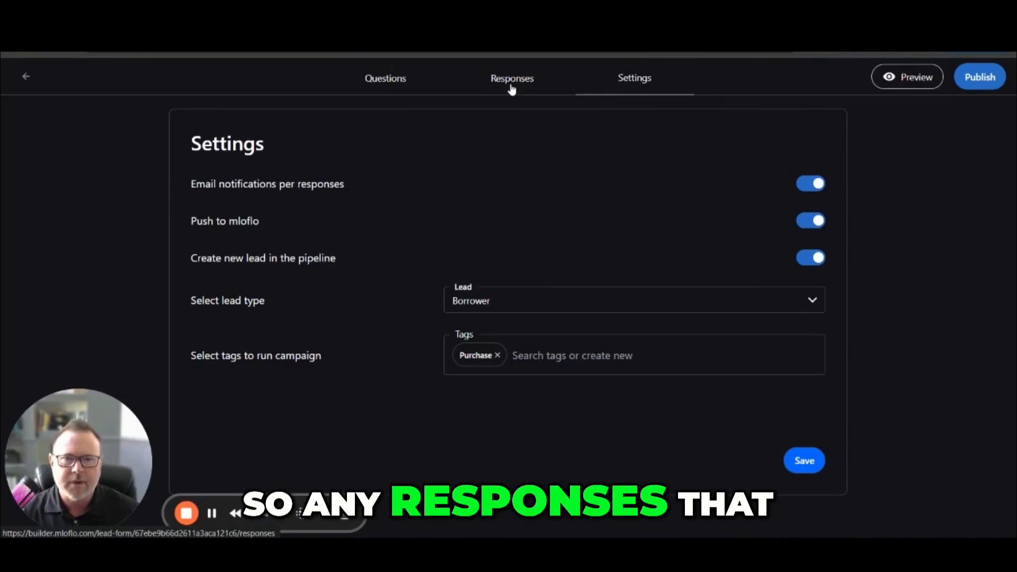
# - Open the Test form's responses
pyautogui.click(511, 85)
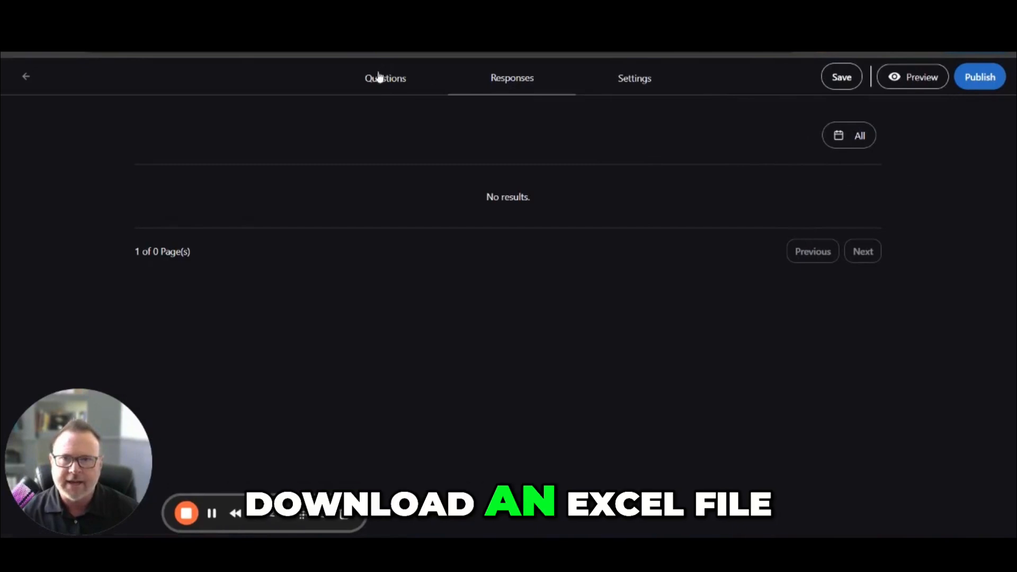
# - Leave the Test form and open the pipeline lead sourced from Lead forms to review its submitted answers
pyautogui.click(25, 77)
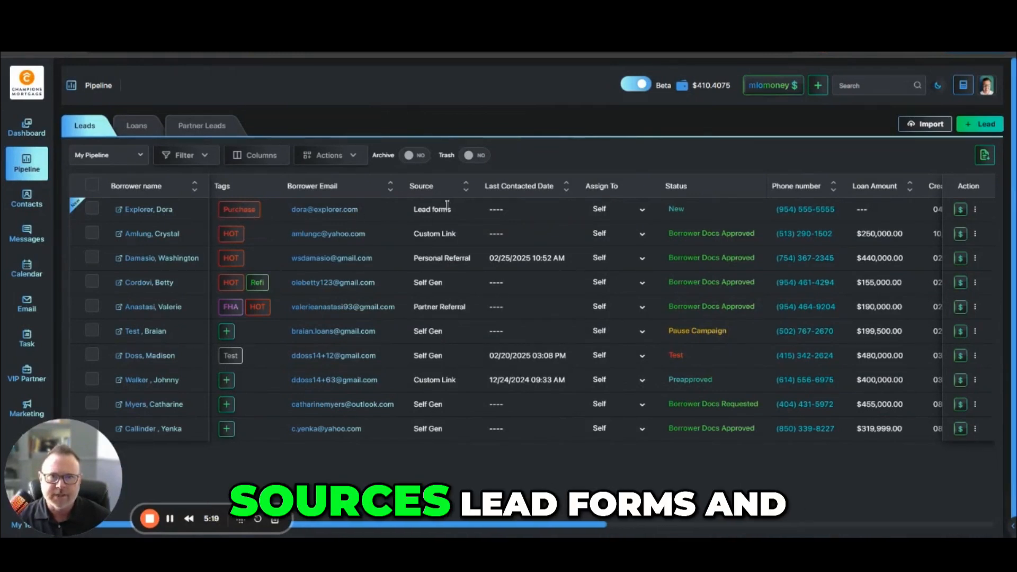
pyautogui.click(153, 209)
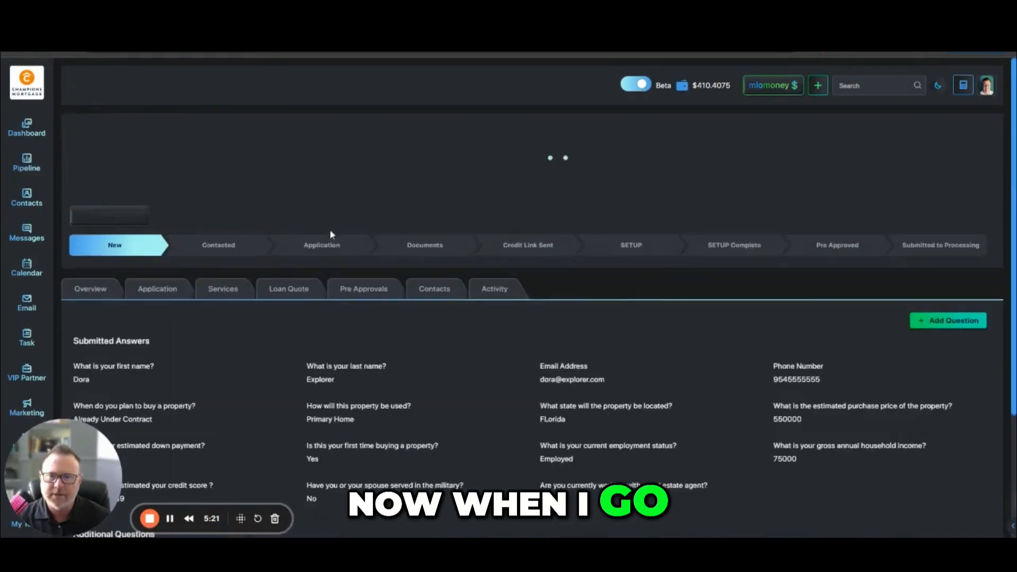
pyautogui.scroll(-3, 347, 232)
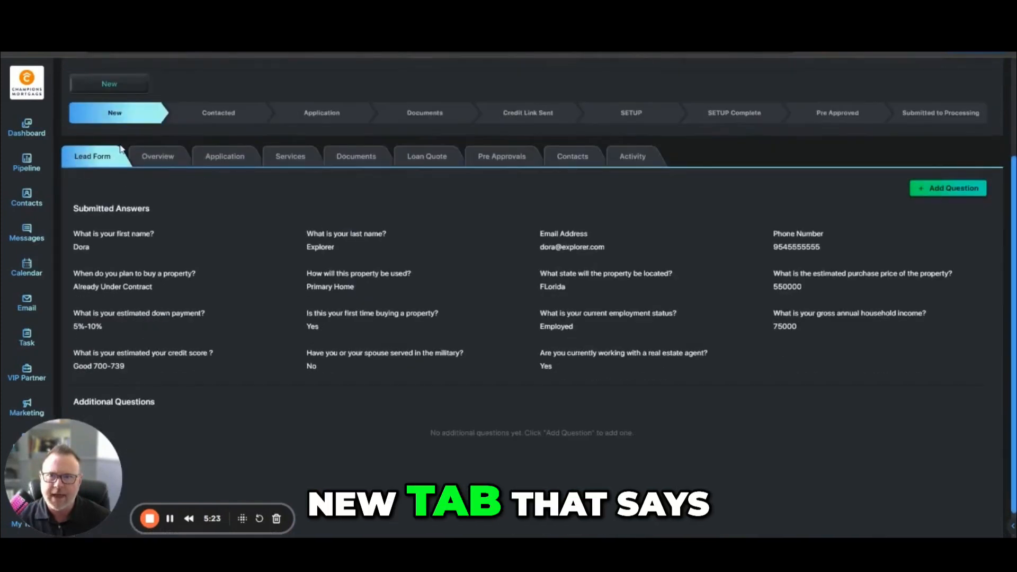
pyautogui.scroll(-1, 212, 243)
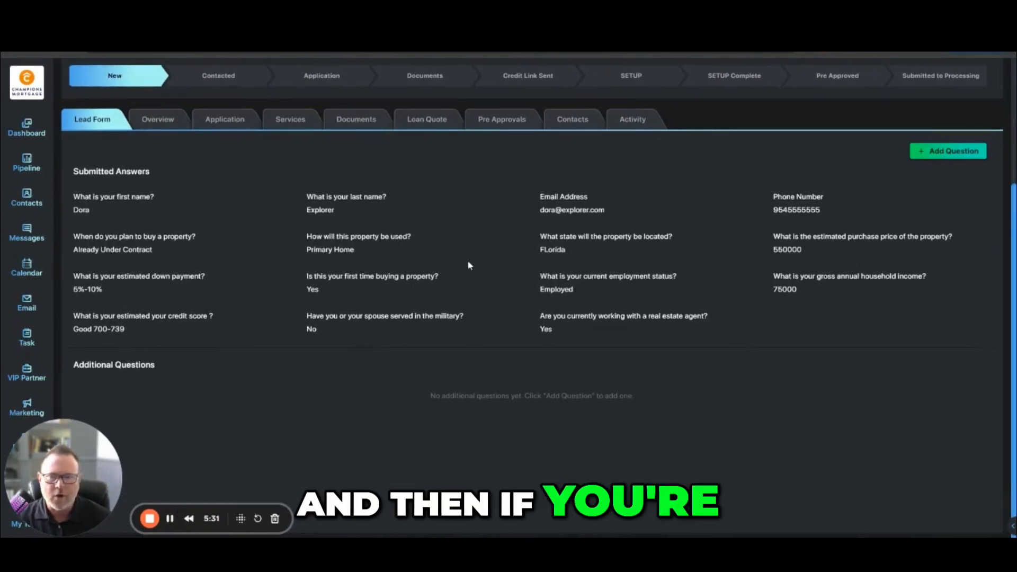
# - Add a blank additional question to the lead's Lead Form record
pyautogui.click(947, 151)
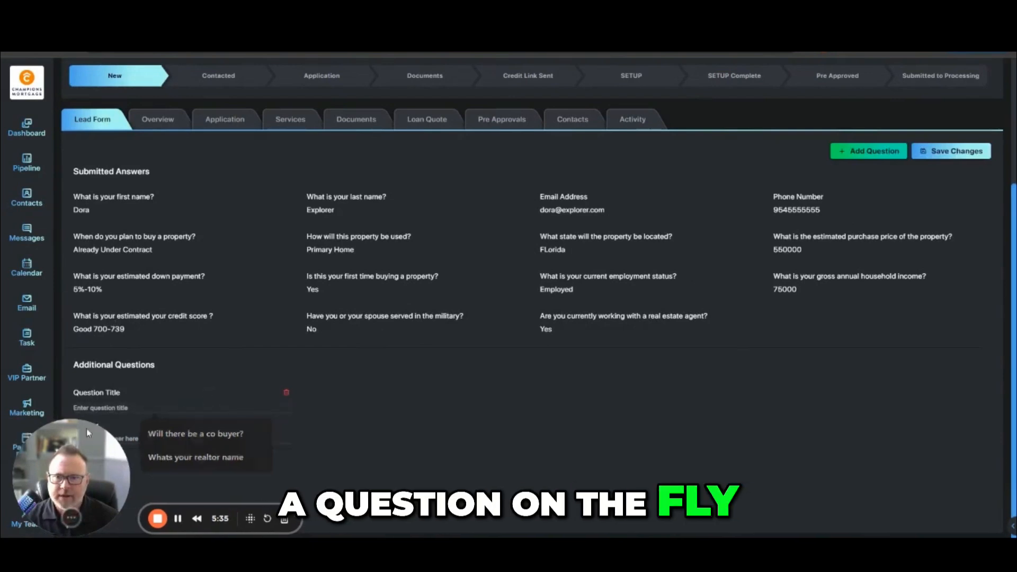
pyautogui.moveTo(87, 429); pyautogui.dragTo(730, 429)
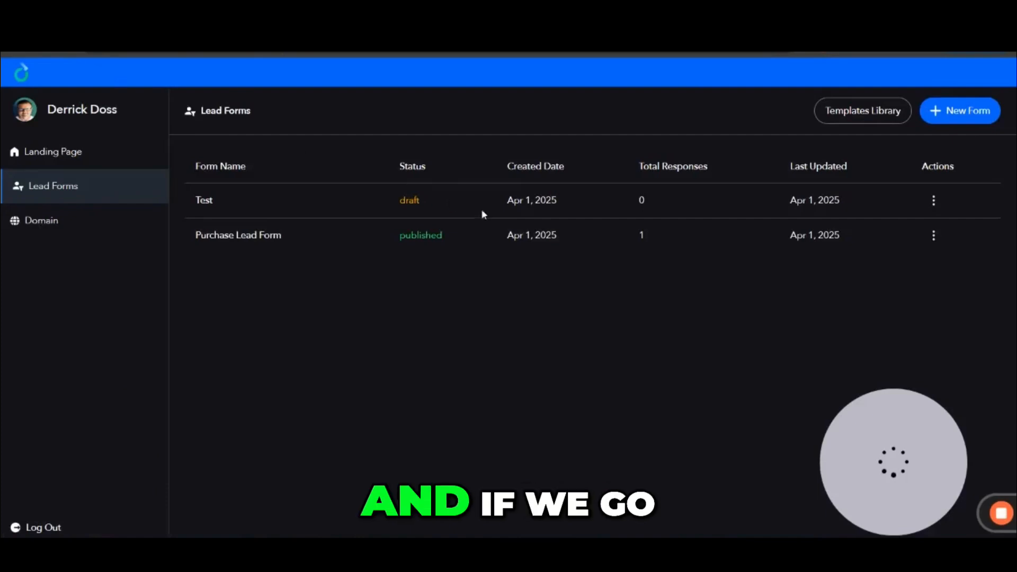
# - Open the Purchase Lead Form's responses and download them as a CSV file
pyautogui.click(933, 236)
pyautogui.click(902, 343)
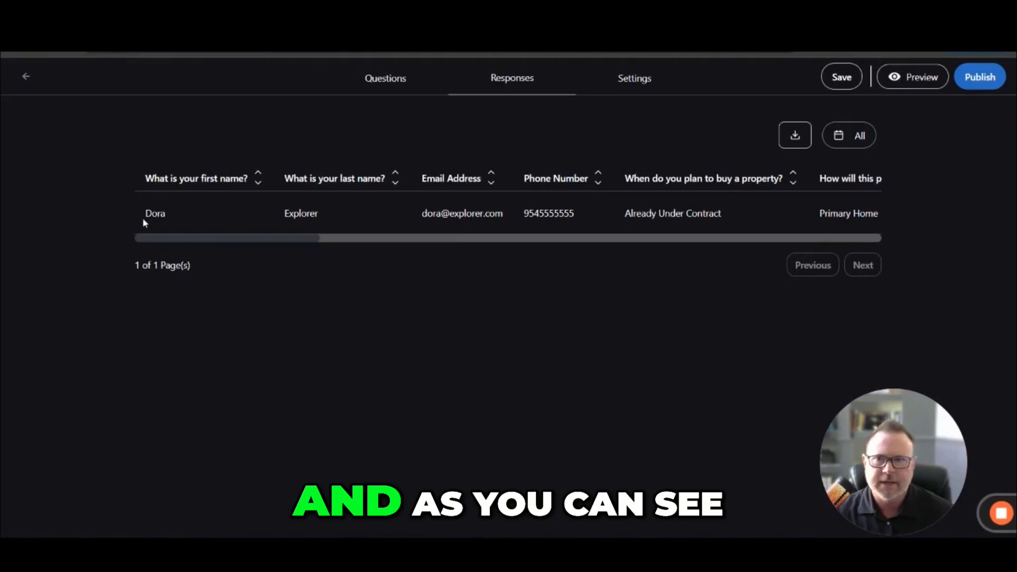
pyautogui.click(788, 138)
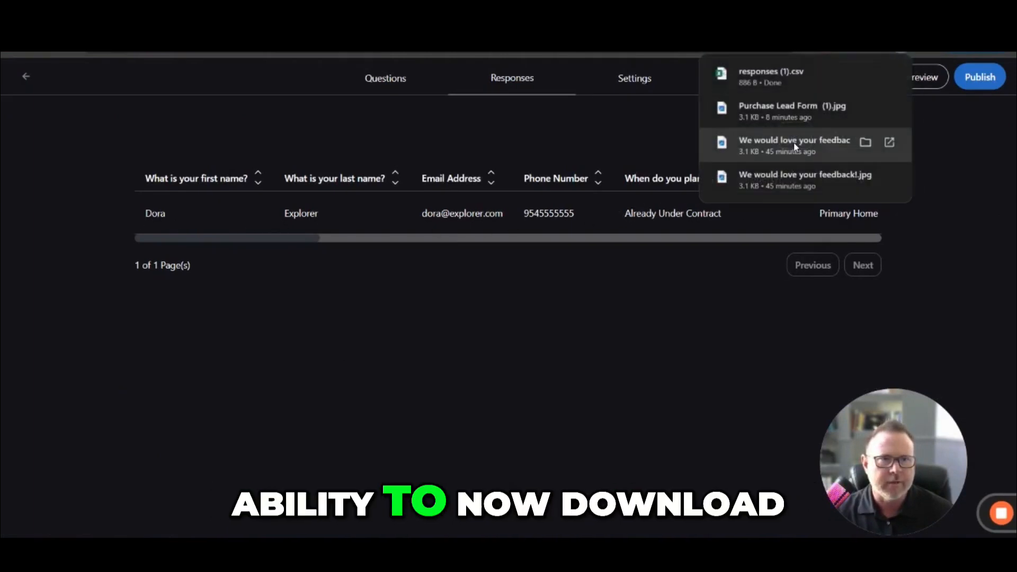
pyautogui.click(611, 130)
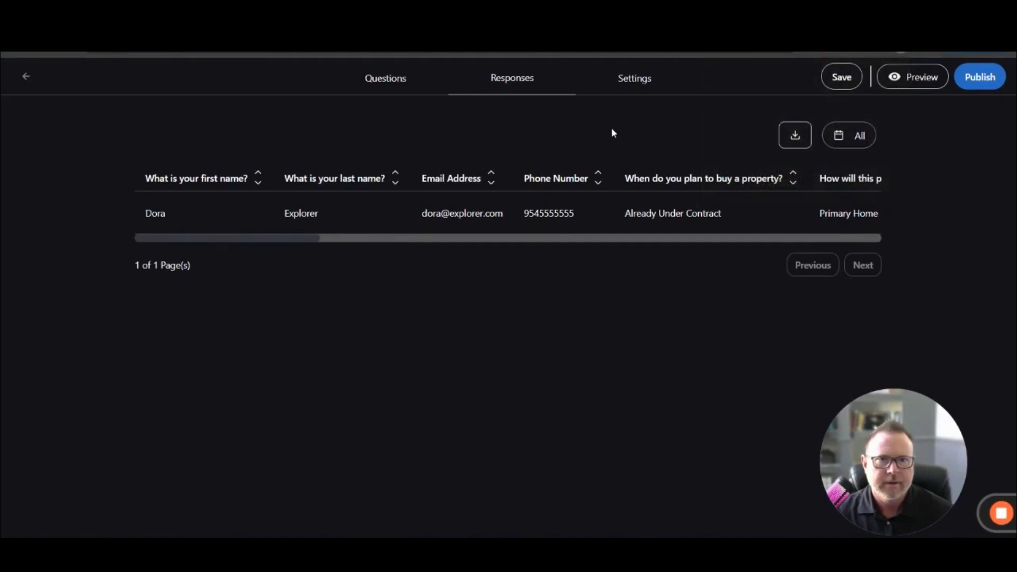